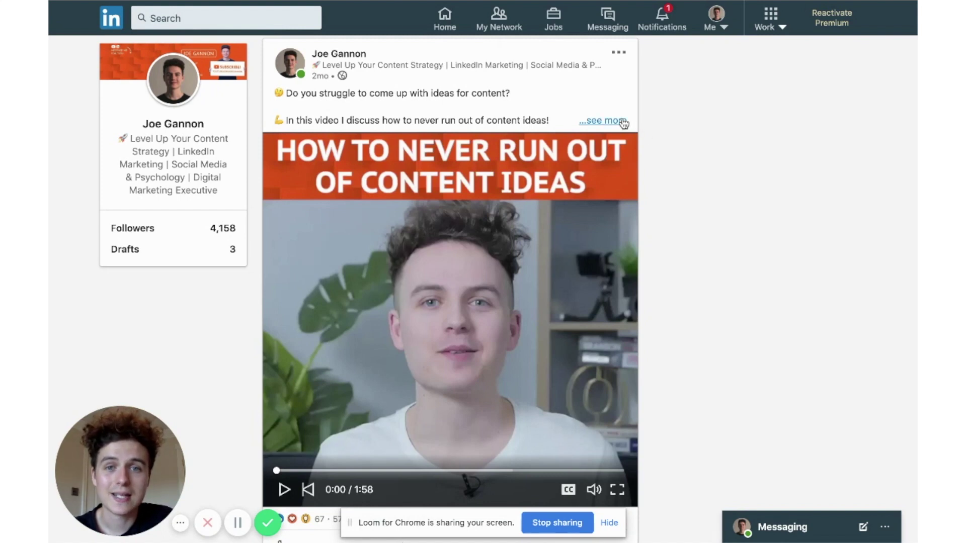
- Expand the LinkedIn video post's caption down to its hashtags, then switch to the Rev tab
{"action": "left_click", "coordinate": [604, 121]}
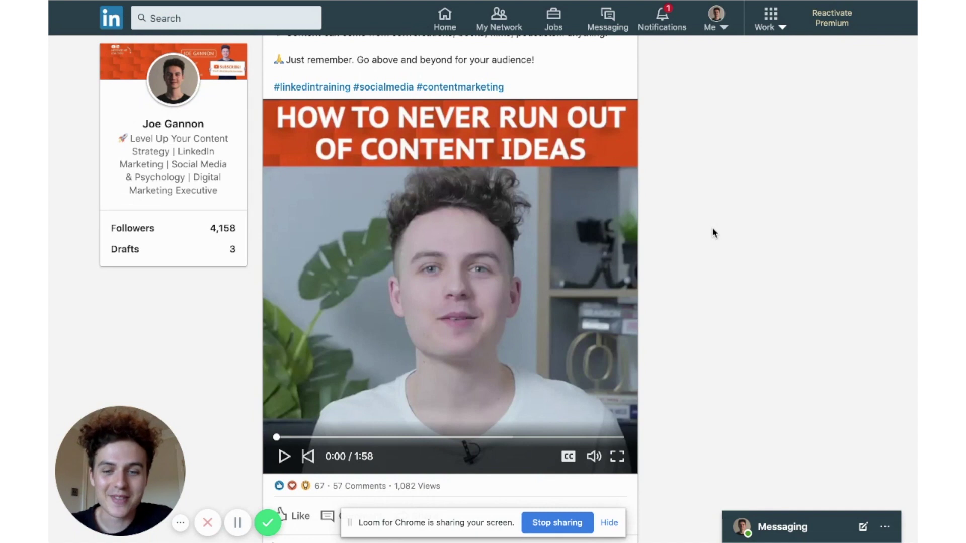
{"action": "key", "text": "ctrl+Tab"}
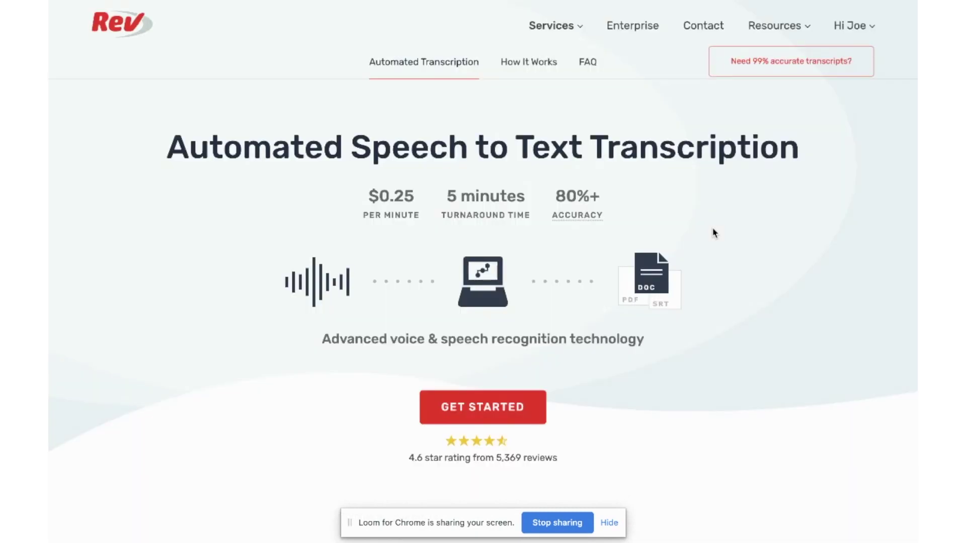
- Open the completed 'How to never run out of ideas' transcript in Rev's editor
{"action": "mouse_move", "coordinate": [554, 25]}
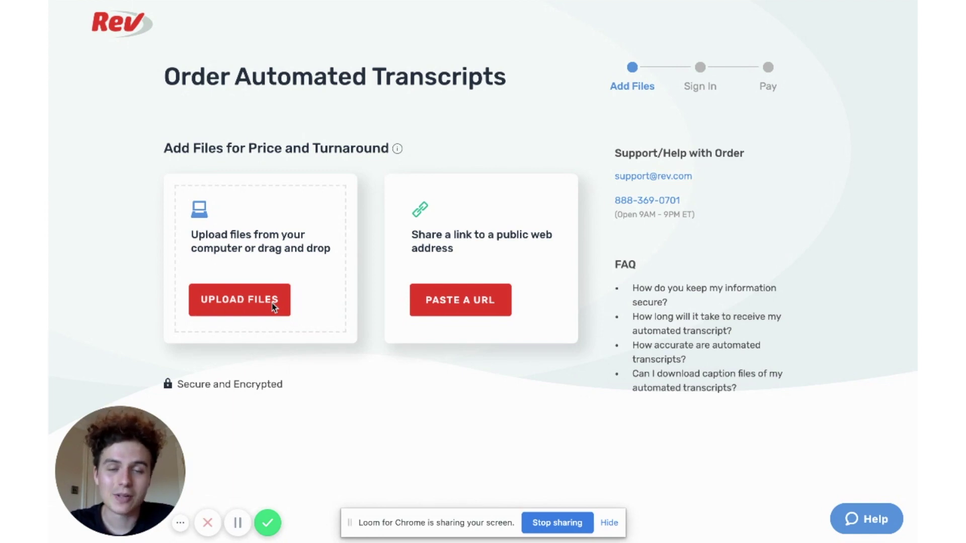
{"action": "left_click", "coordinate": [332, 19]}
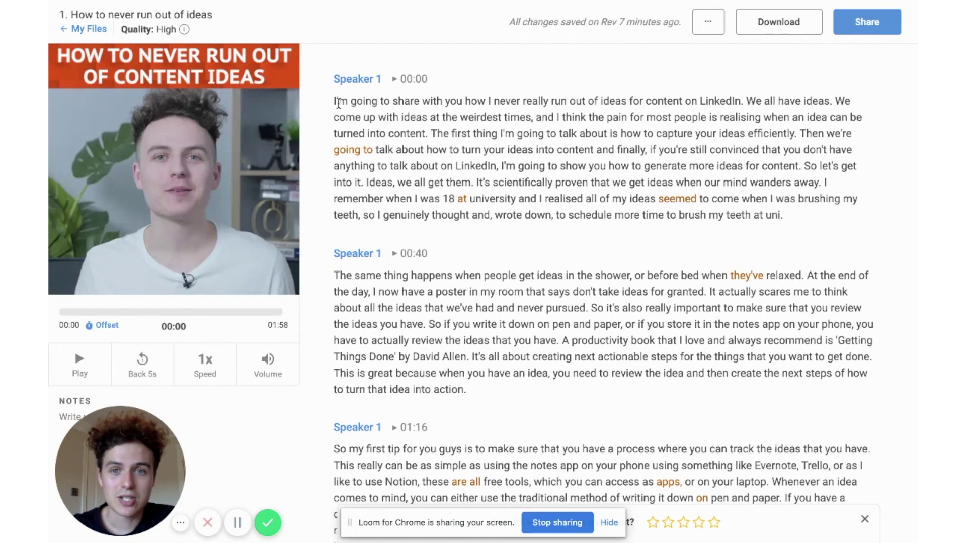
- Play and pause the video, then check the Microsoft Word download option and close the dialog
{"action": "left_click", "coordinate": [75, 382]}
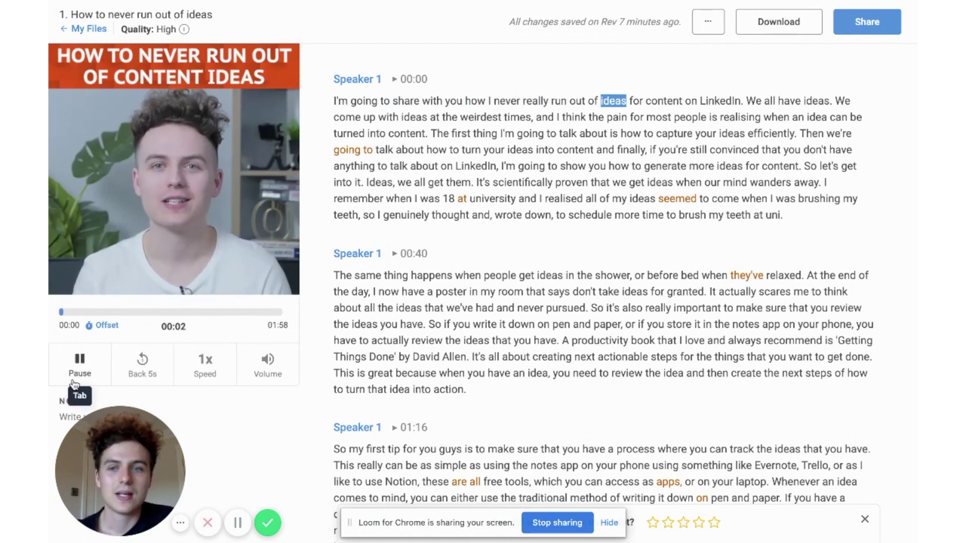
{"action": "left_click", "coordinate": [74, 385]}
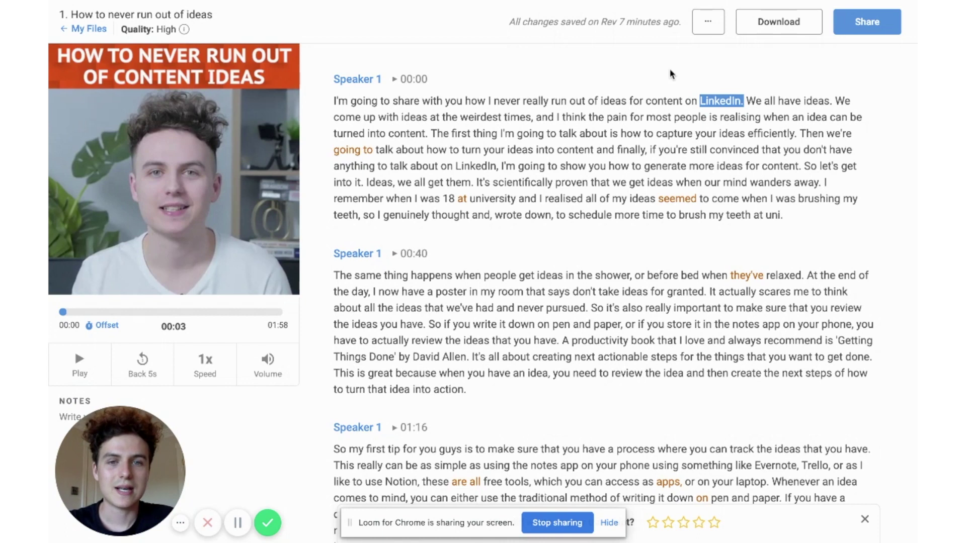
{"action": "left_click", "coordinate": [767, 26]}
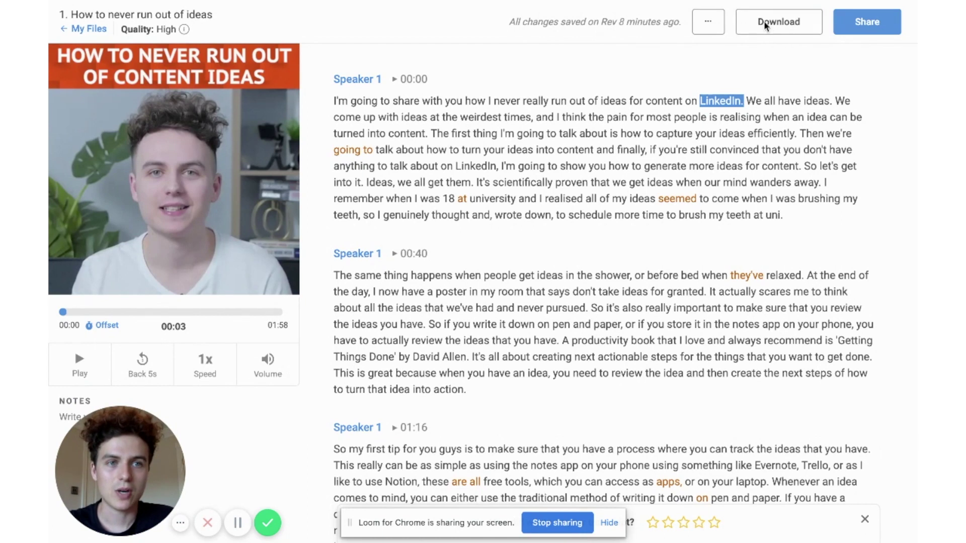
{"action": "left_click", "coordinate": [524, 252]}
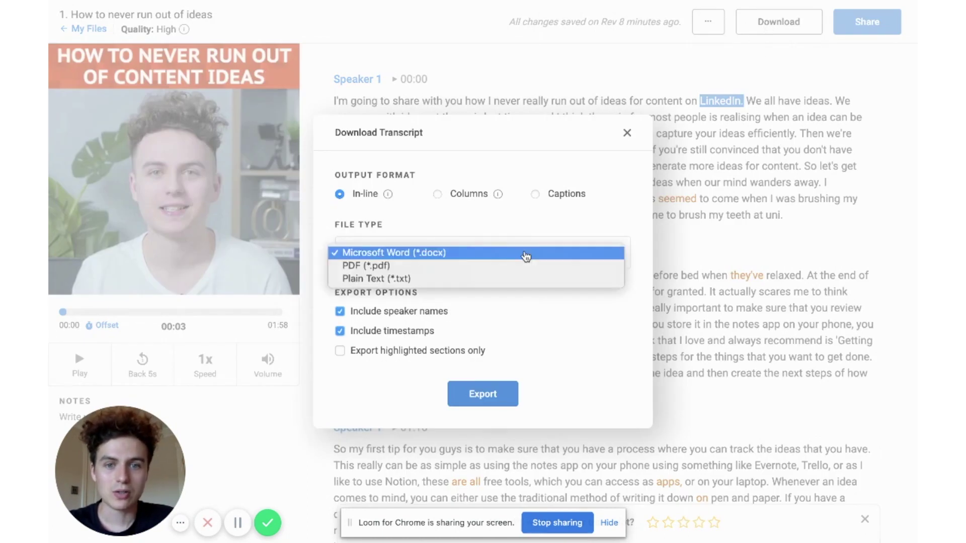
{"action": "left_click", "coordinate": [524, 252]}
{"action": "left_click", "coordinate": [627, 134]}
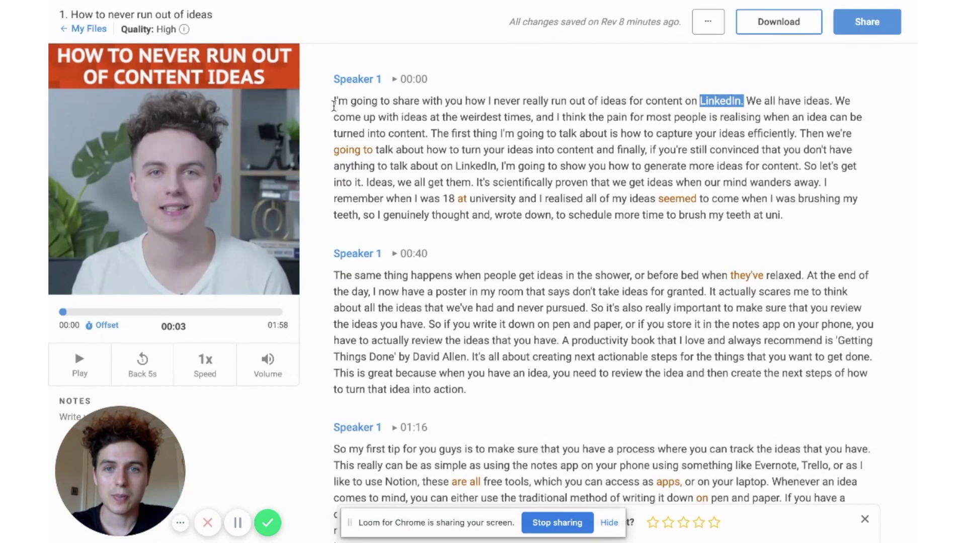
- Select the whole transcript text, all three Speaker 1 paragraphs
{"action": "left_click_drag", "start_coordinate": [334, 102], "coordinate": [792, 228]}
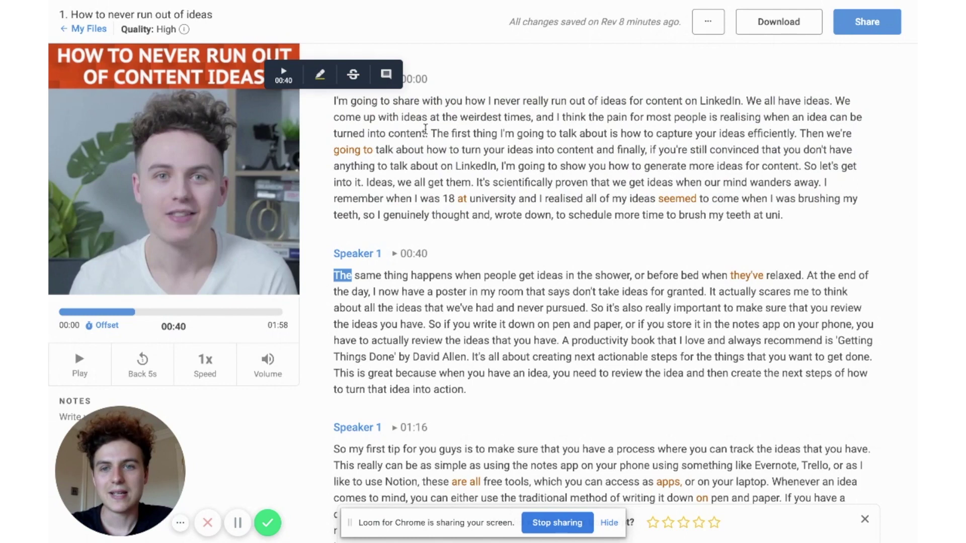
{"action": "left_click", "coordinate": [333, 104]}
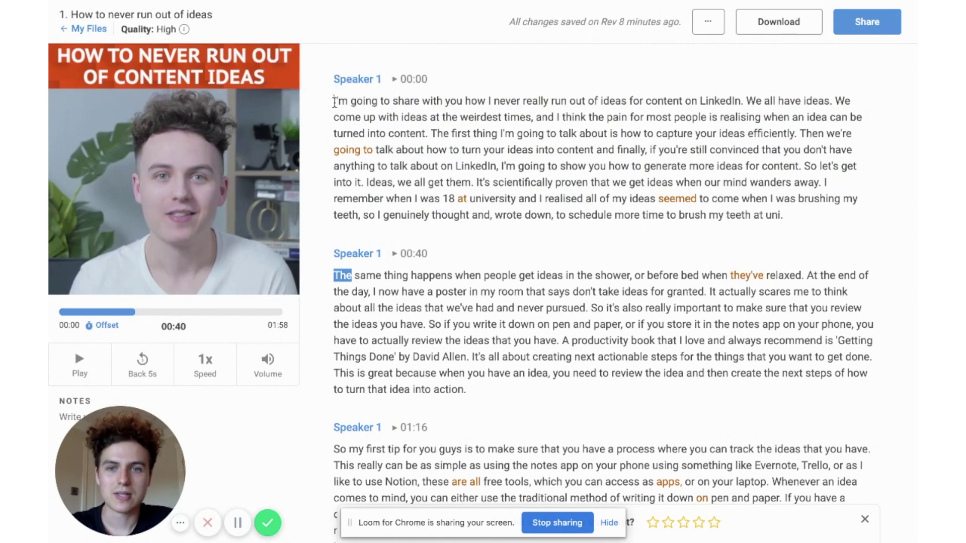
{"action": "left_click_drag", "start_coordinate": [335, 103], "coordinate": [769, 445]}
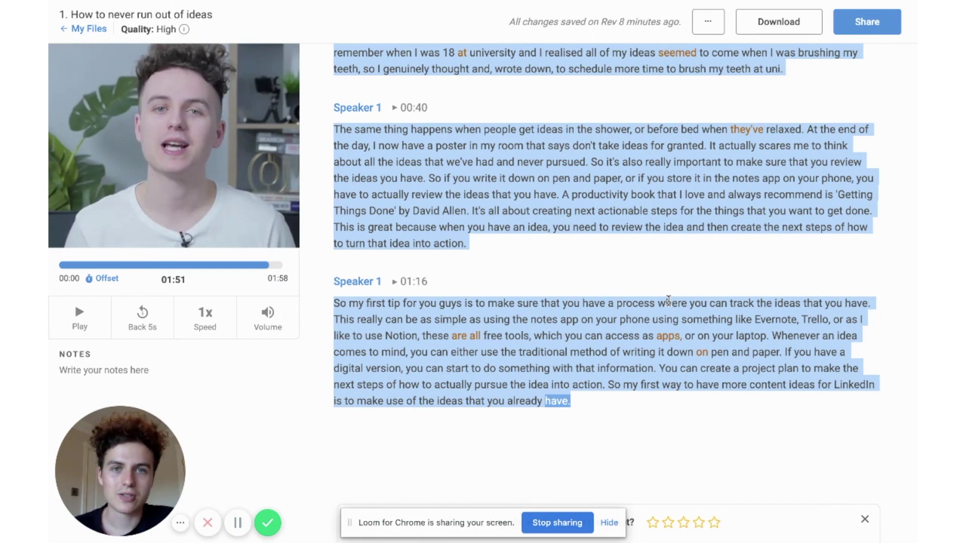
- Paste the transcript into the empty 'Re-purposing video content into text posts' document
{"action": "key", "text": "ctrl+Tab"}
{"action": "left_click", "coordinate": [322, 151]}
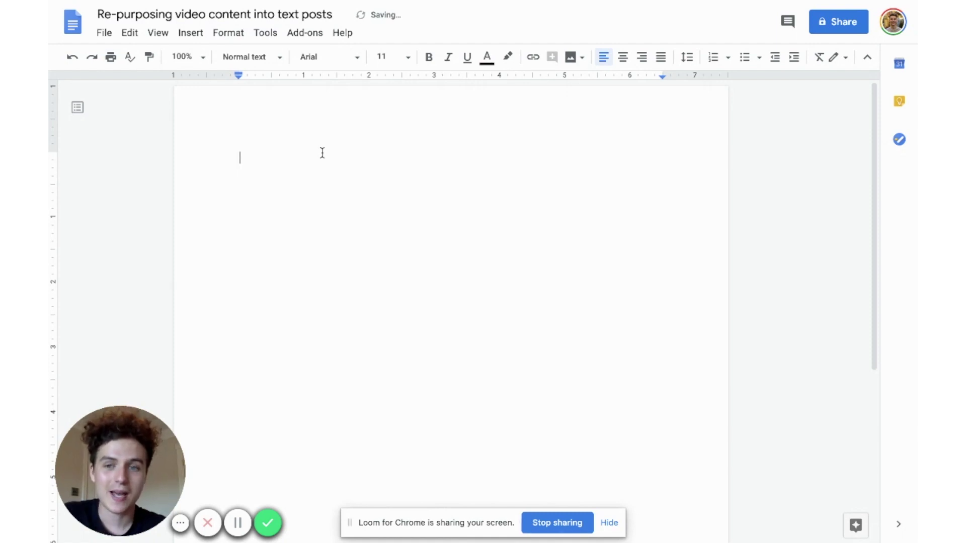
{"action": "key", "text": "ctrl+v"}
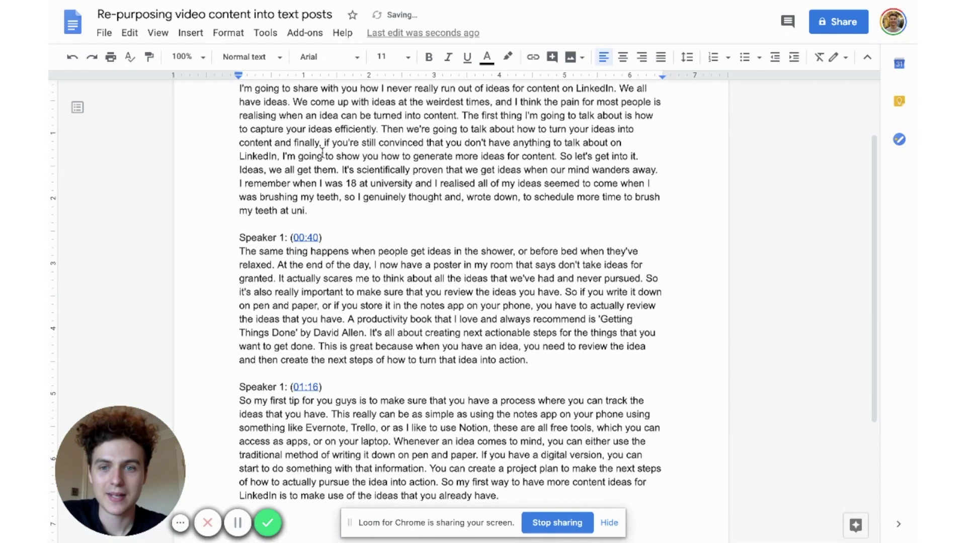
{"action": "scroll", "coordinate": [322, 152], "scroll_direction": "up", "scroll_amount": 2}
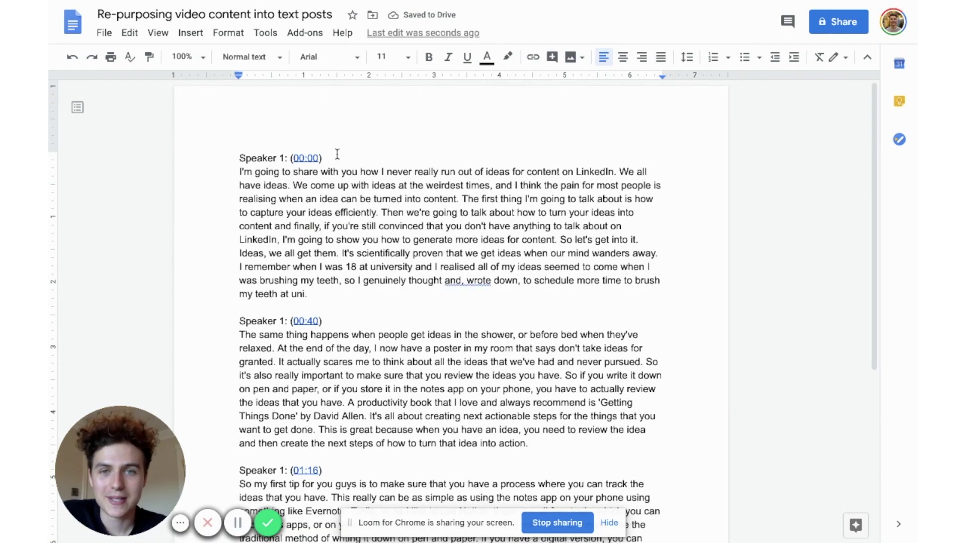
- Delete the Speaker 1 (00:00) heading and the empty line above the first paragraph
{"action": "triple_click", "coordinate": [212, 152]}
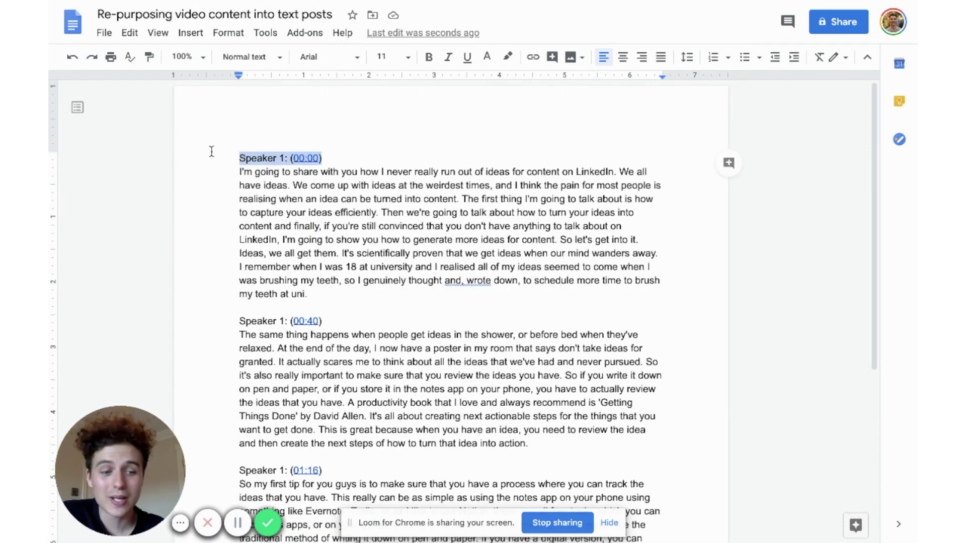
{"action": "key", "text": "BackSpace"}
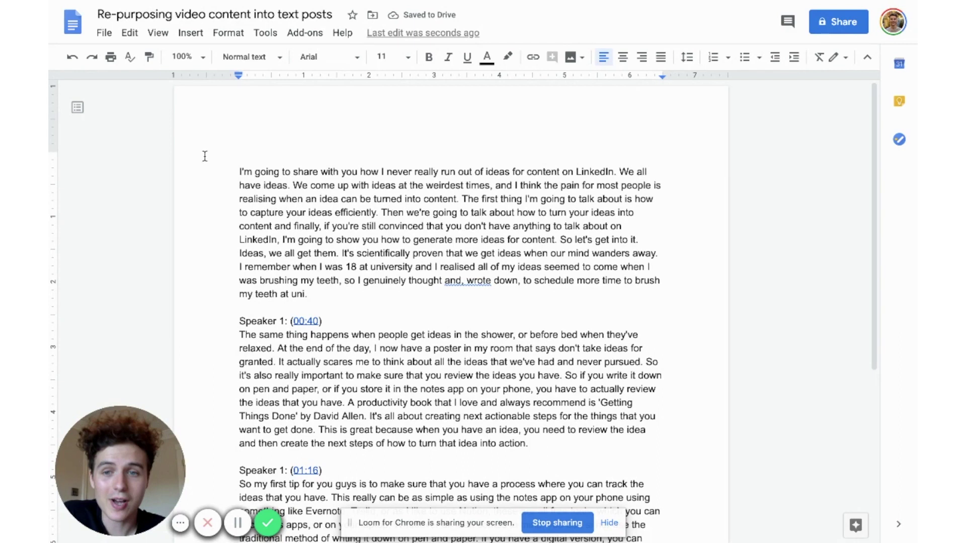
{"action": "left_click", "coordinate": [236, 174]}
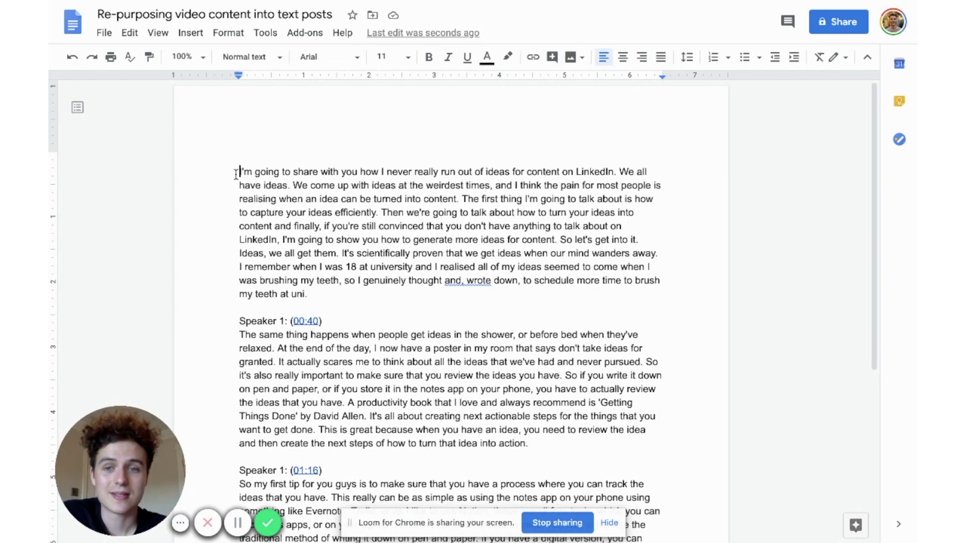
{"action": "key", "text": "BackSpace"}
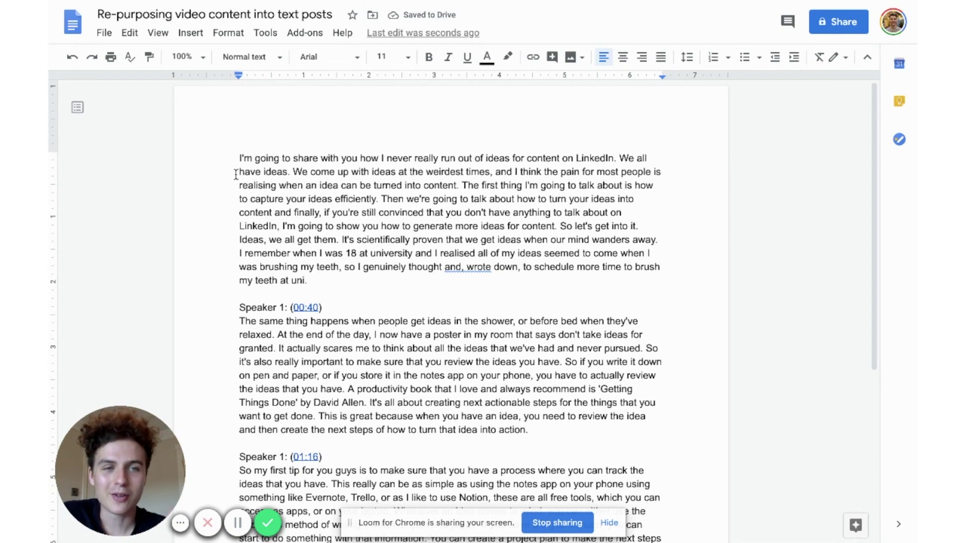
- Delete the Speaker 1 (00:40) label line
{"action": "left_click", "coordinate": [328, 321]}
{"action": "key", "text": "shift+Home"}
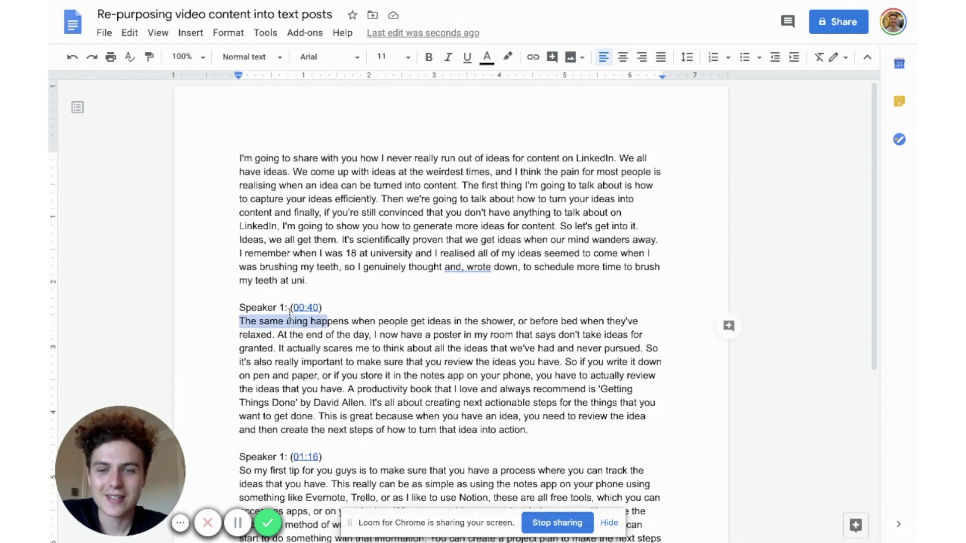
{"action": "key", "text": "shift+Up"}
{"action": "left_click", "coordinate": [338, 304]}
{"action": "key", "text": "shift+Home"}
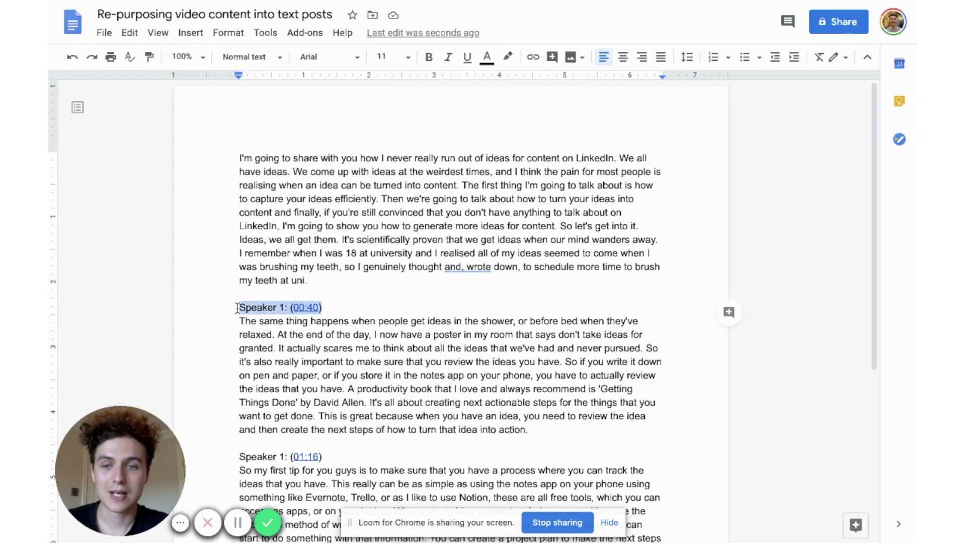
{"action": "key", "text": "BackSpace"}
{"action": "key", "text": "BackSpace"}
{"action": "scroll", "coordinate": [273, 321], "scroll_direction": "down", "scroll_amount": 2}
- Delete the Speaker 1 (01:16) label line from the pasted transcript
{"action": "left_click", "coordinate": [354, 329]}
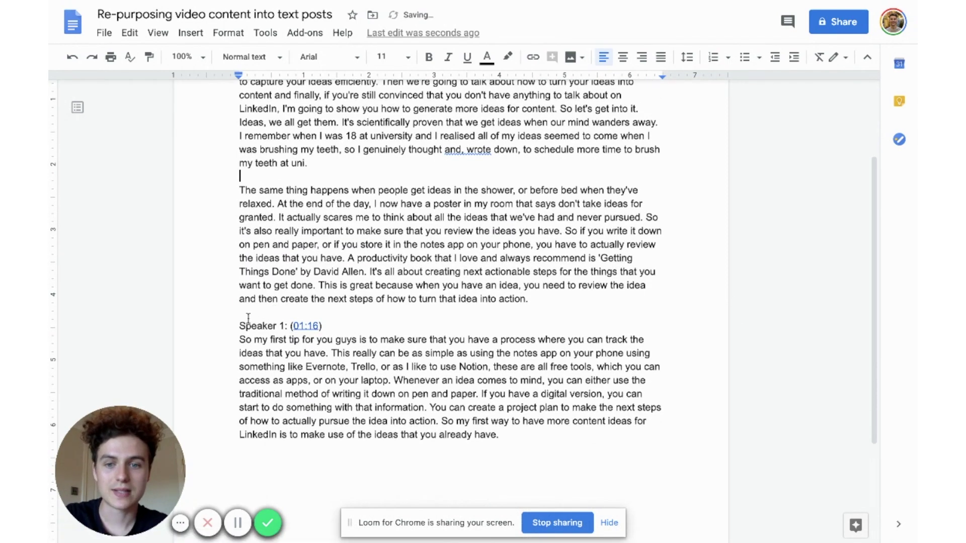
{"action": "key", "text": "shift+Home"}
{"action": "key", "text": "BackSpace"}
{"action": "scroll", "coordinate": [288, 330], "scroll_direction": "up", "scroll_amount": 2}
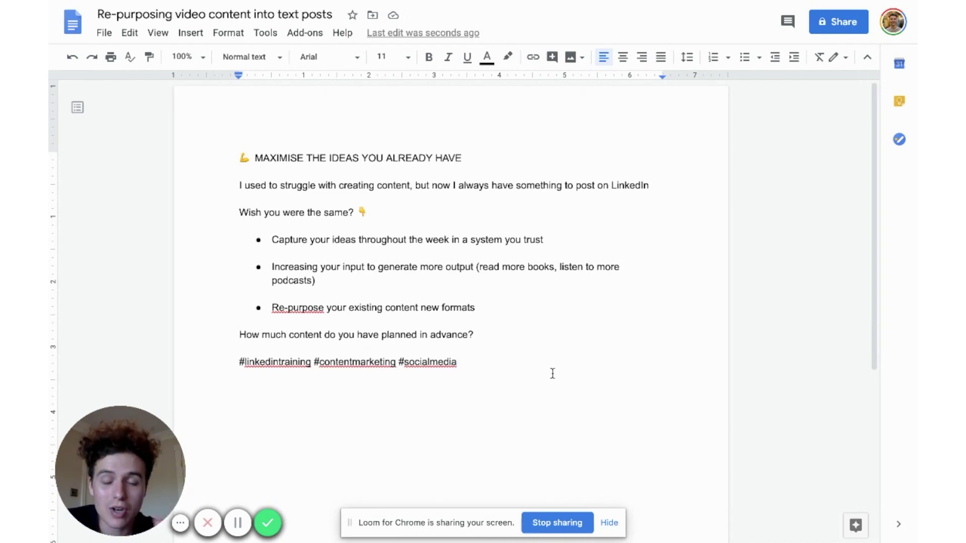
- Change 'Increasing' to 'Increase', add 'into' before 'new formats', and remove the space after 'advance?'
{"action": "left_click", "coordinate": [316, 266]}
{"action": "key", "text": "BackSpace"}
{"action": "key", "text": "BackSpace"}
{"action": "key", "text": "BackSpace"}
{"action": "type", "text": "e"}
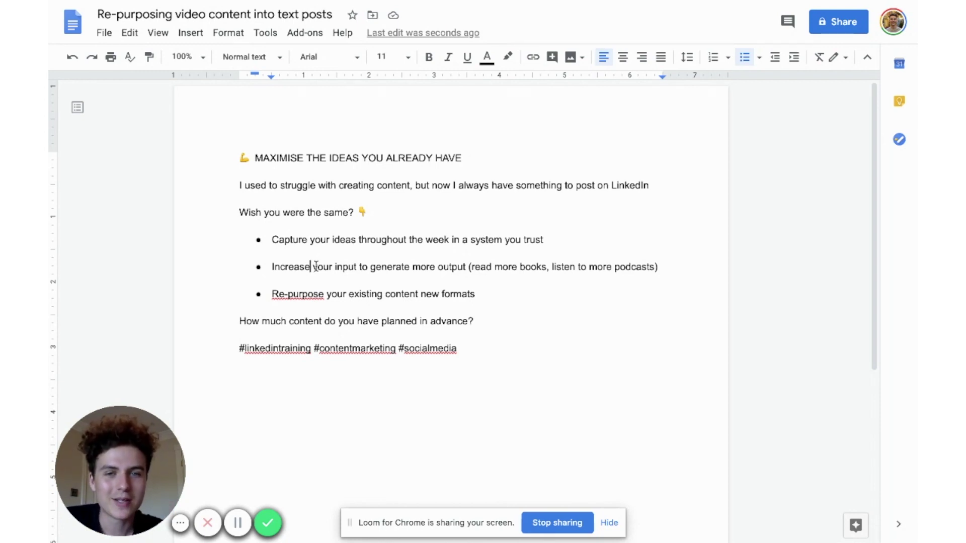
{"action": "left_click", "coordinate": [442, 294]}
{"action": "type", "text": "into"}
{"action": "double_click", "coordinate": [482, 323]}
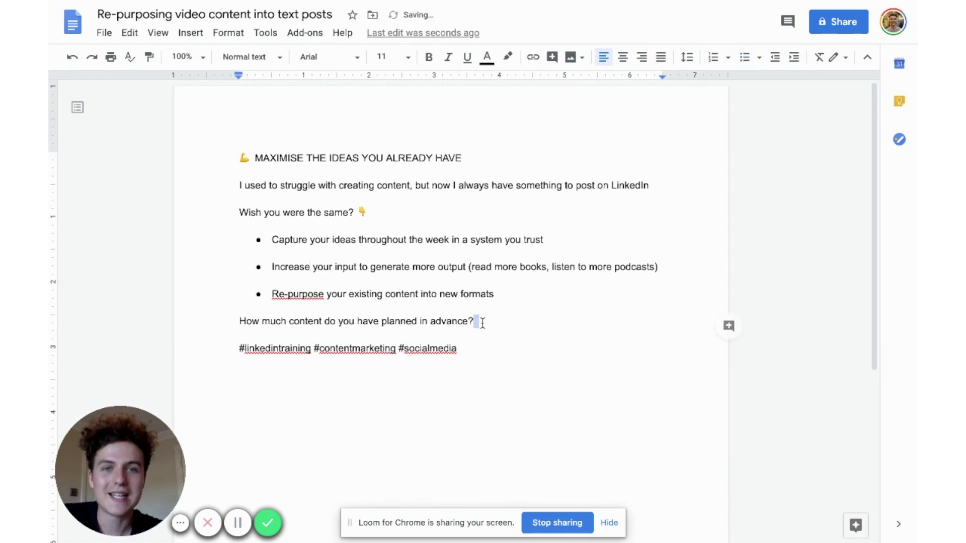
{"action": "key", "text": "Left"}
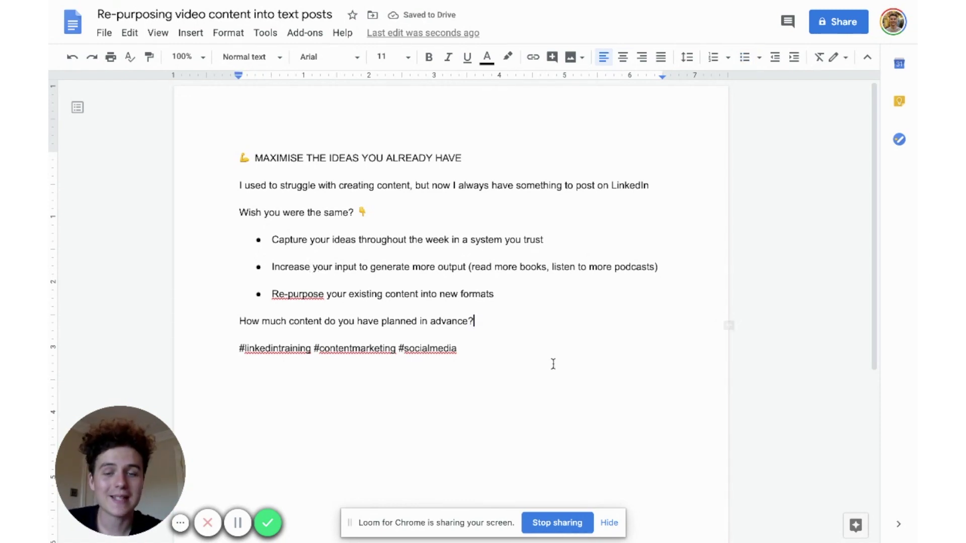